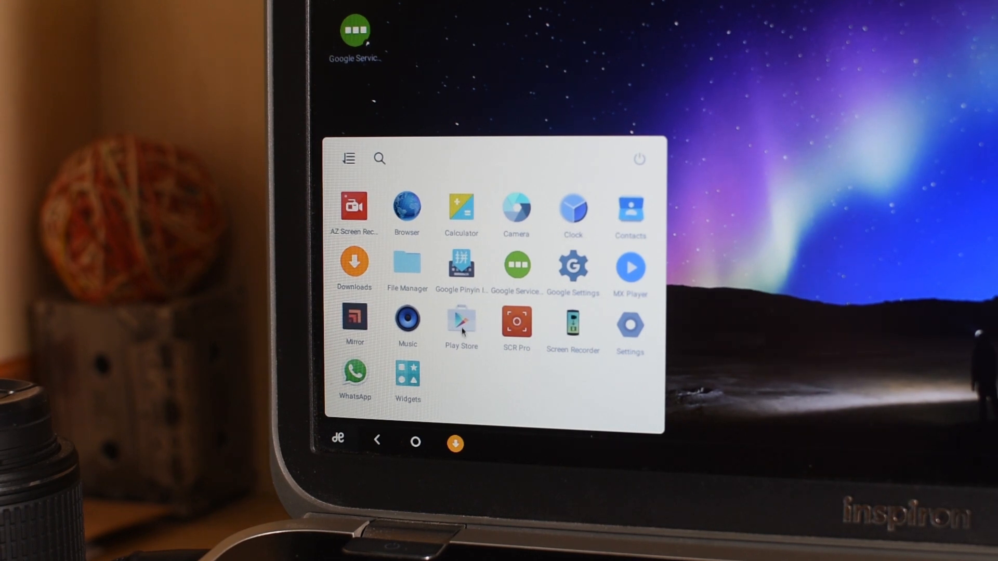
# Launch Play Store and view My apps and their downloads before Google services are set up.
pyautogui.click(462, 327)
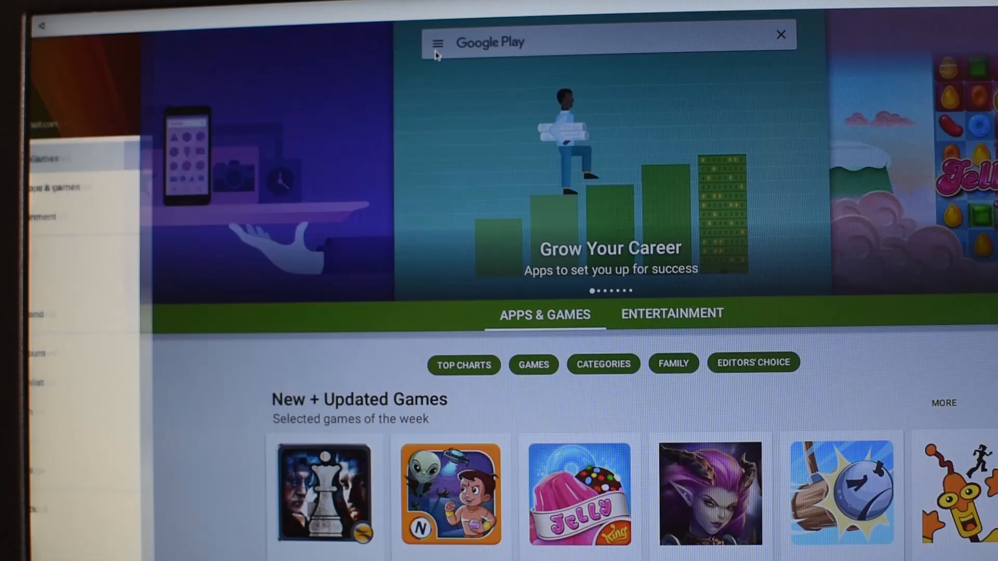
pyautogui.click(443, 47)
pyautogui.click(116, 186)
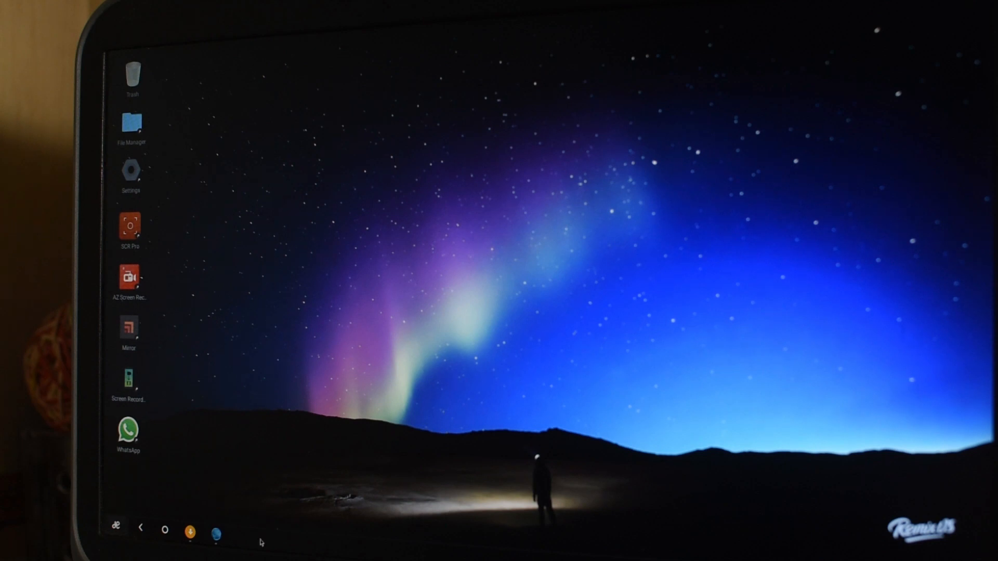
# Download GMSInstaller.apk from the Dropbox page in the Browser.
pyautogui.click(217, 533)
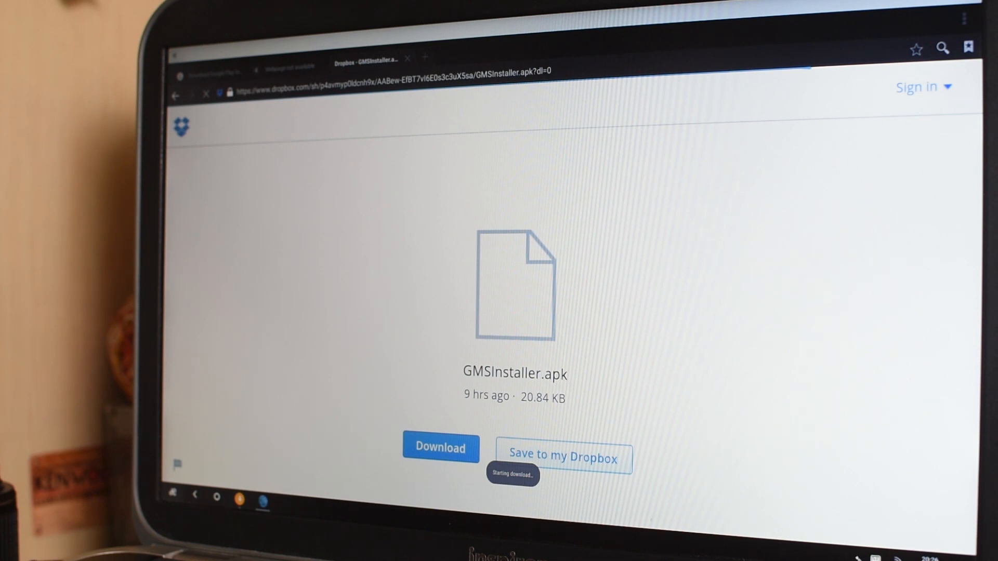
pyautogui.click(928, 557)
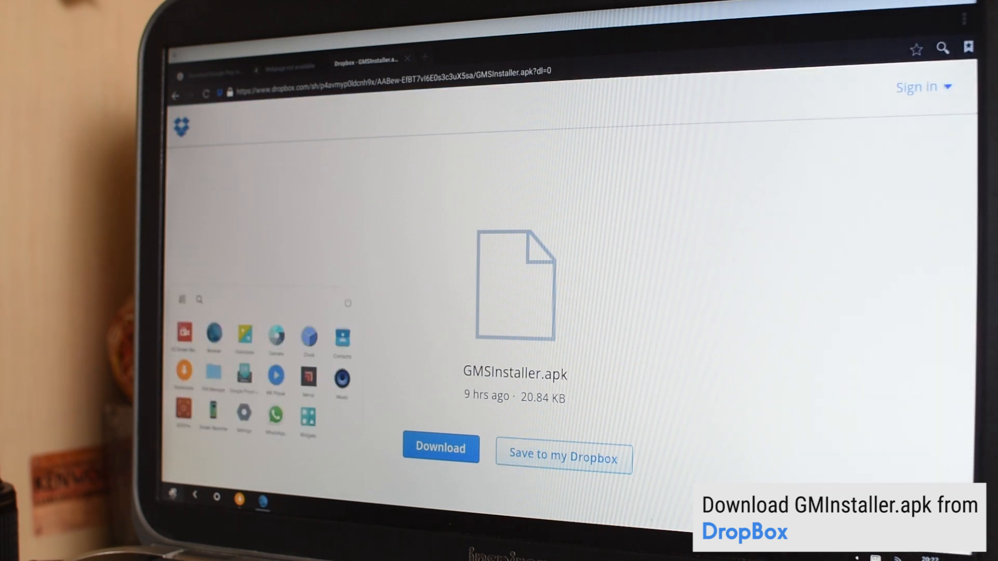
pyautogui.click(442, 447)
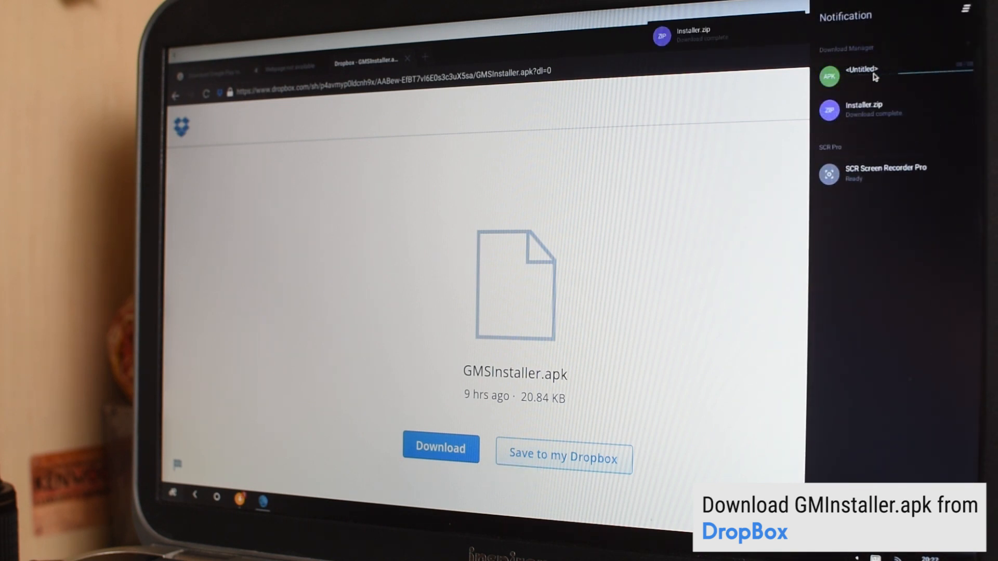
# Install the Google Services Installer app from the downloaded GMSInstaller.apk.
pyautogui.click(876, 112)
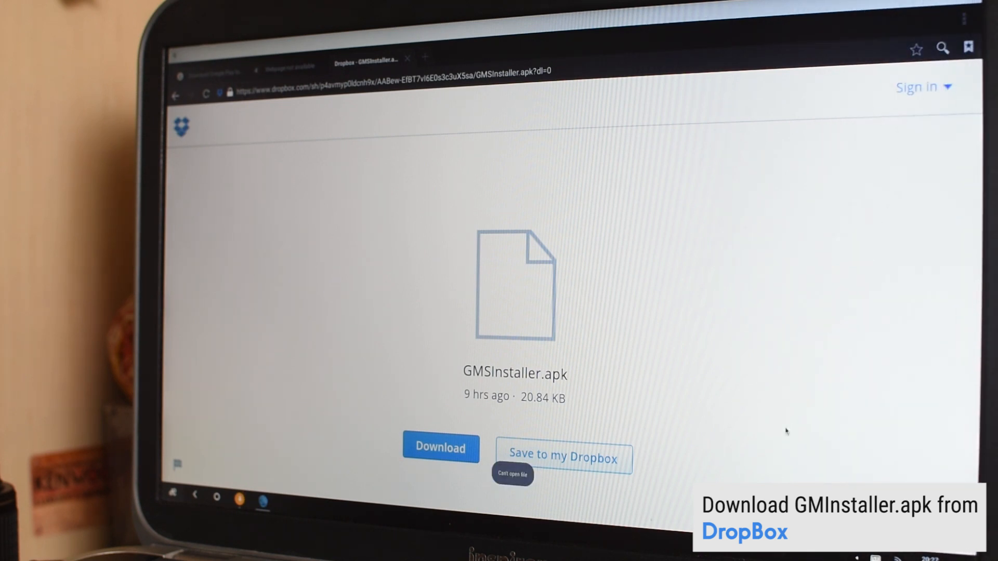
pyautogui.click(852, 23)
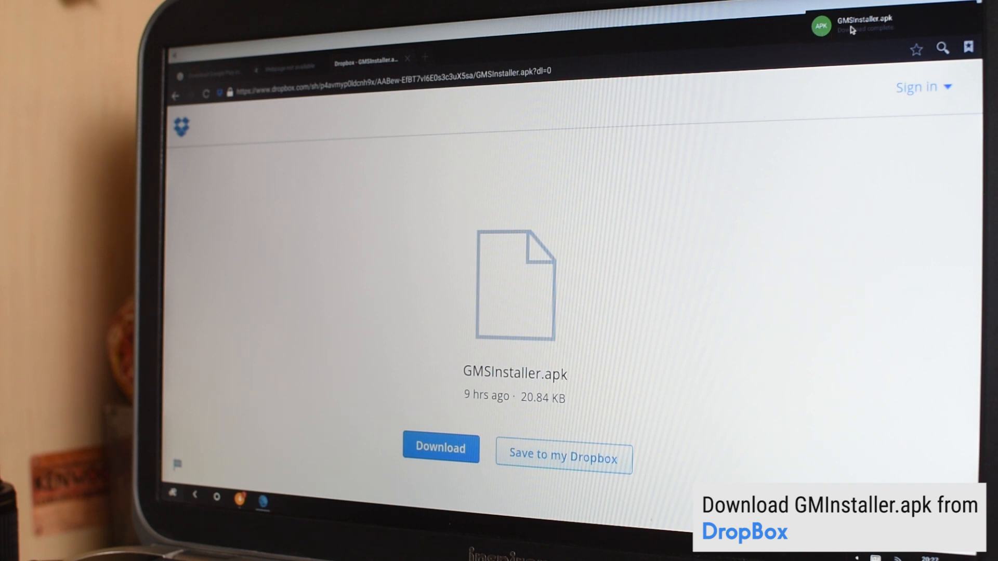
pyautogui.click(582, 377)
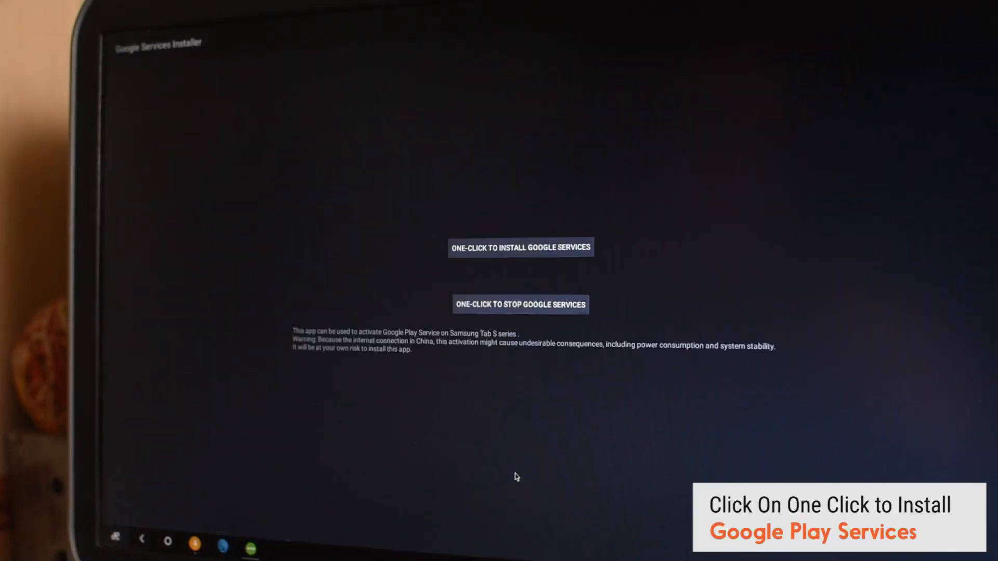
# Run the one-click install of Google services and wait for it to finish.
pyautogui.click(521, 253)
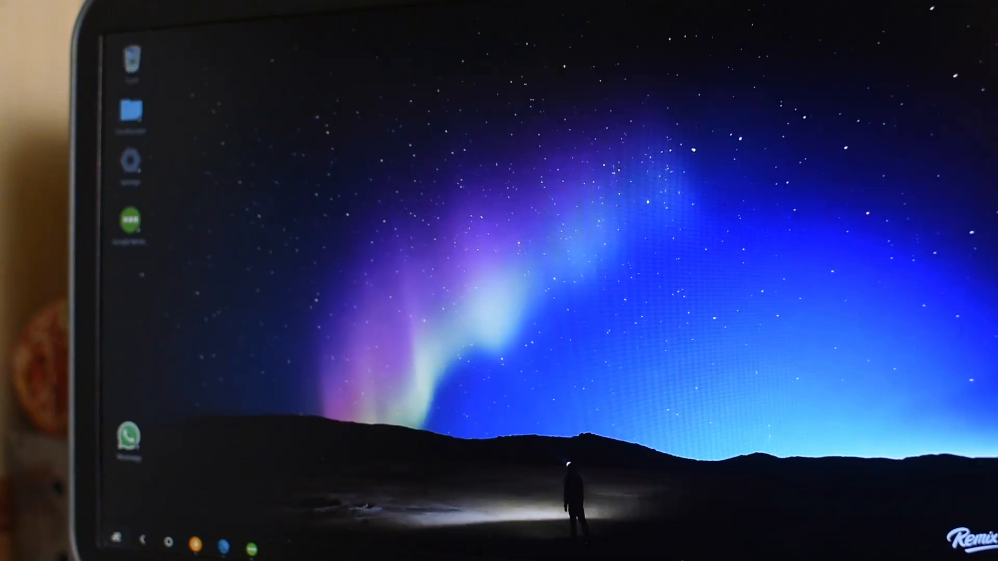
# Go to Settings > Applications and view the Google Play services app info.
pyautogui.click(315, 452)
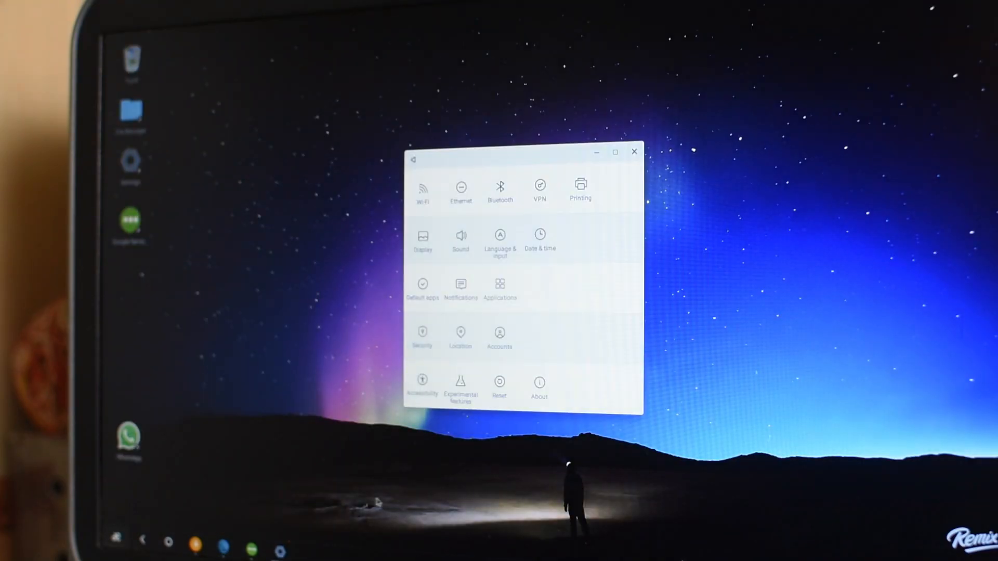
pyautogui.click(499, 290)
pyautogui.scroll(-3, 509, 300)
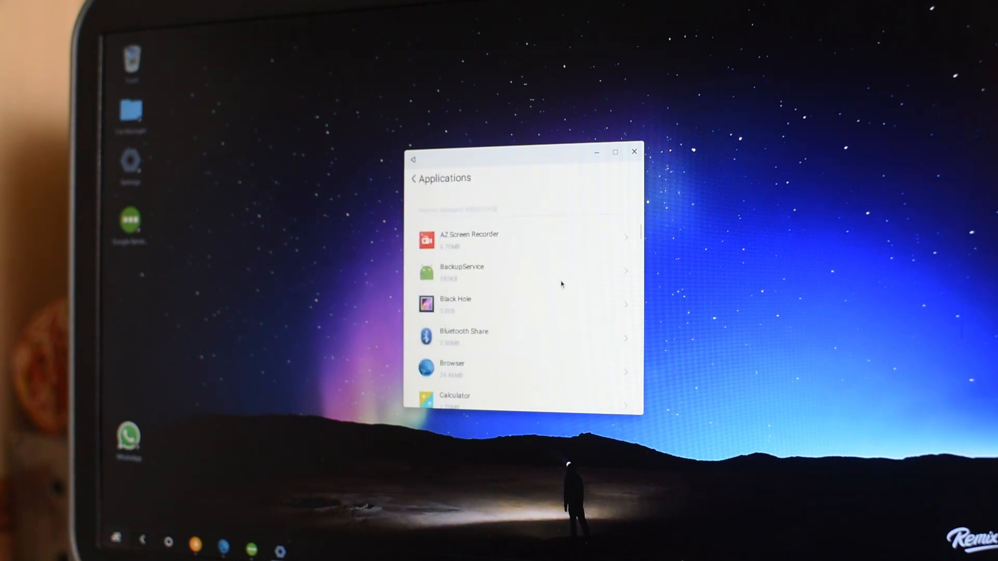
pyautogui.scroll(-3, 563, 298)
pyautogui.scroll(-3, 563, 299)
pyautogui.scroll(-3, 563, 297)
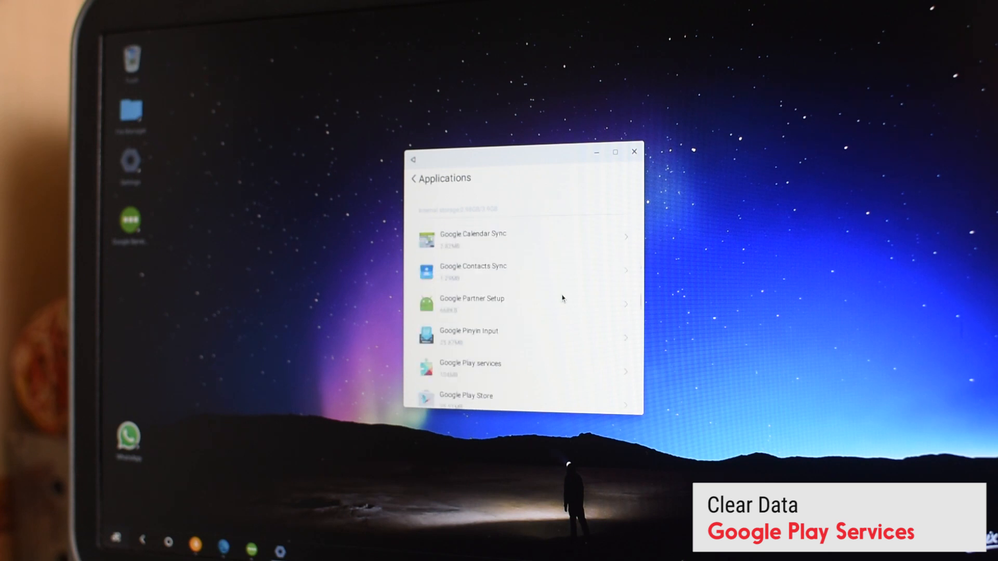
pyautogui.scroll(-2, 563, 298)
pyautogui.scroll(-1, 558, 308)
pyautogui.click(502, 373)
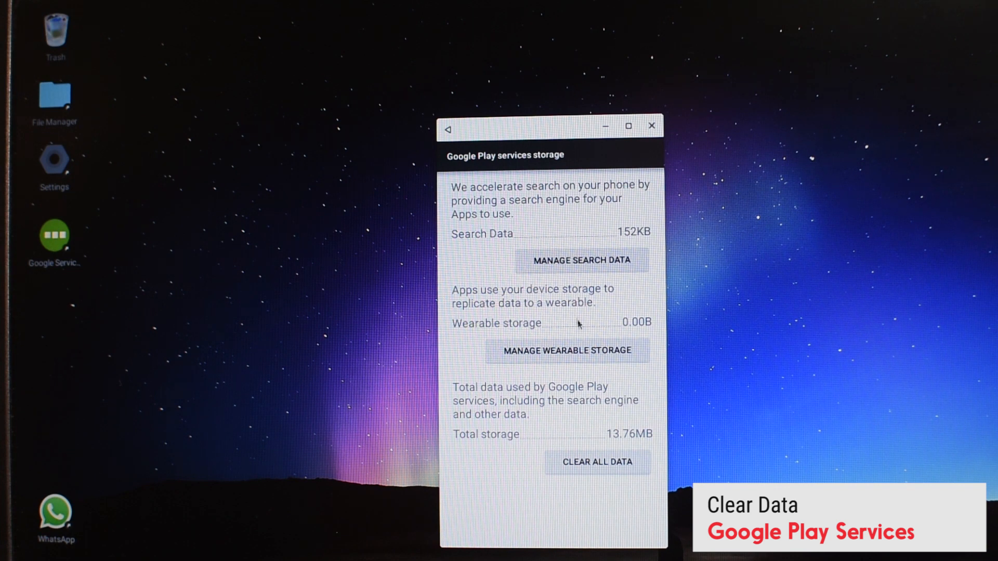
# Clear all Google Play services data, confirm, and return to the Applications list.
pyautogui.click(603, 465)
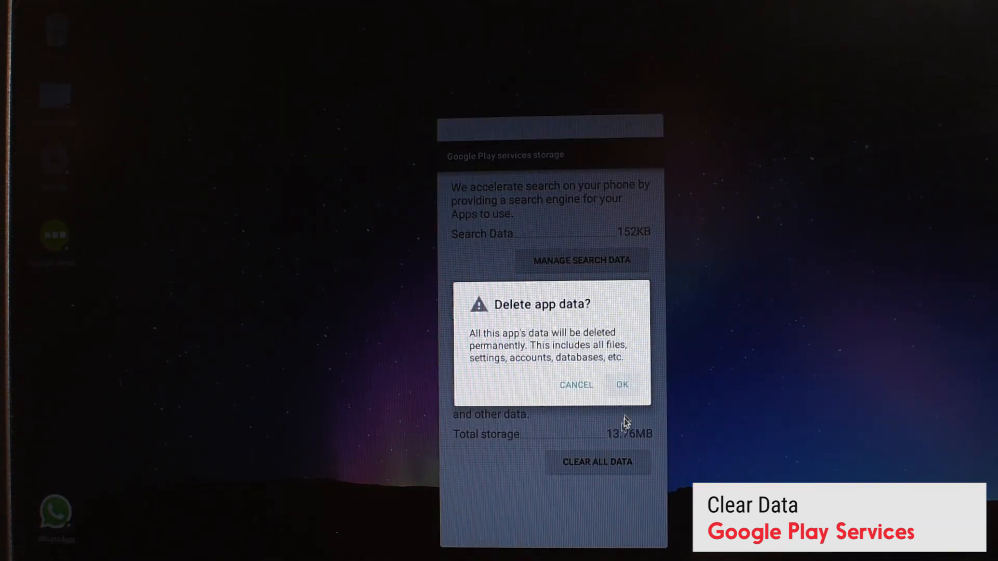
pyautogui.click(622, 387)
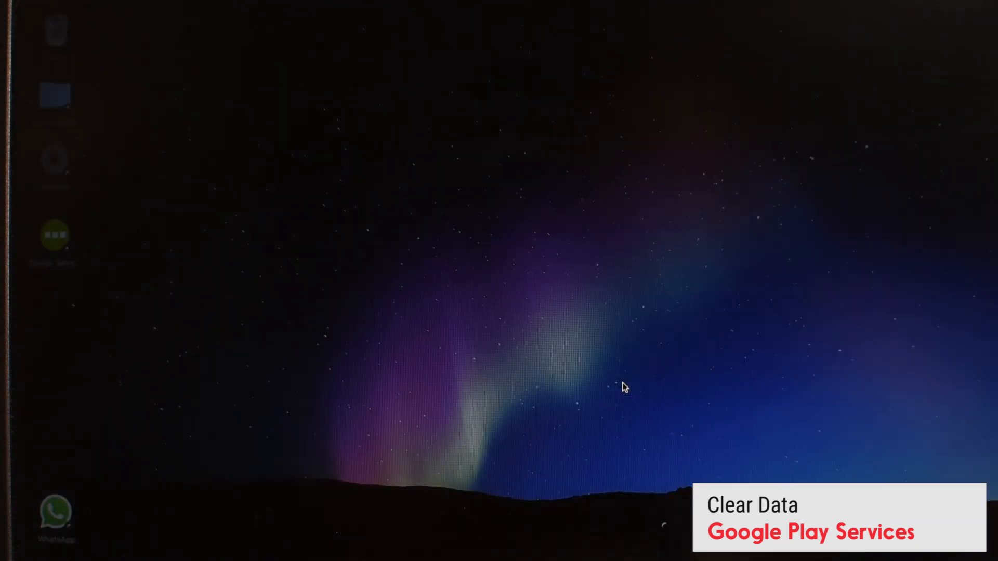
pyautogui.click(453, 153)
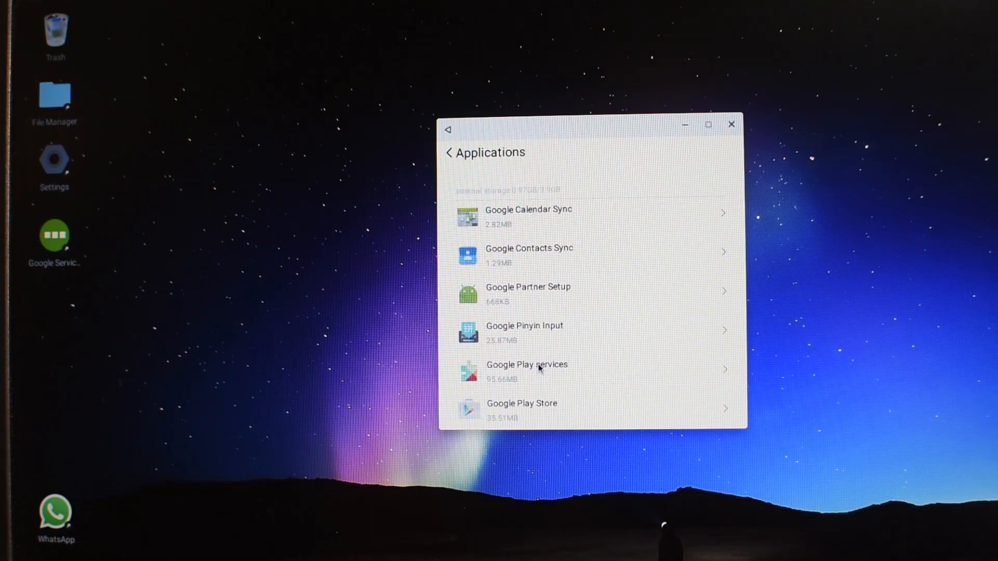
pyautogui.scroll(-1, 539, 364)
pyautogui.scroll(-1, 540, 372)
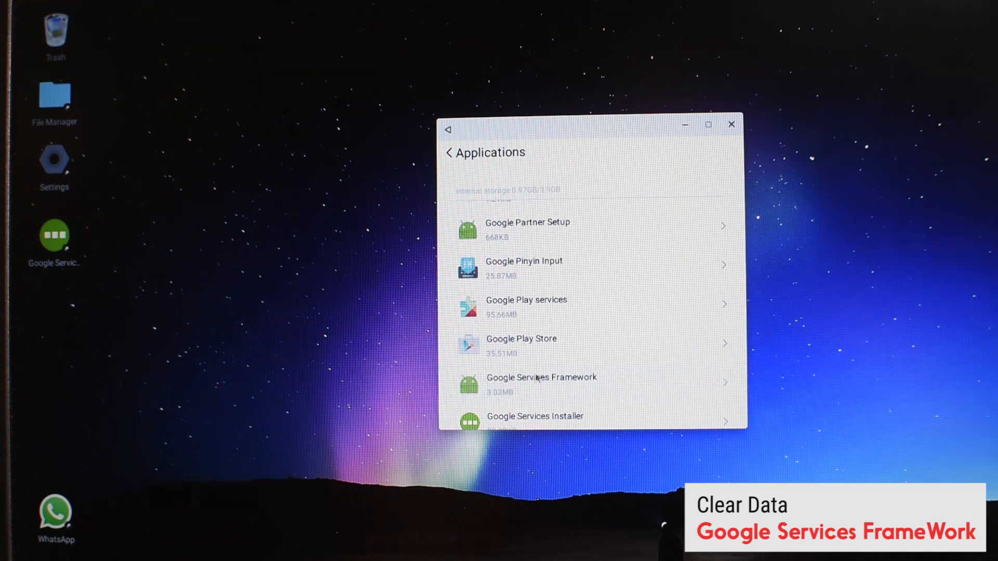
# Clear all Google Services Framework data, confirm, and close its app info window.
pyautogui.click(531, 383)
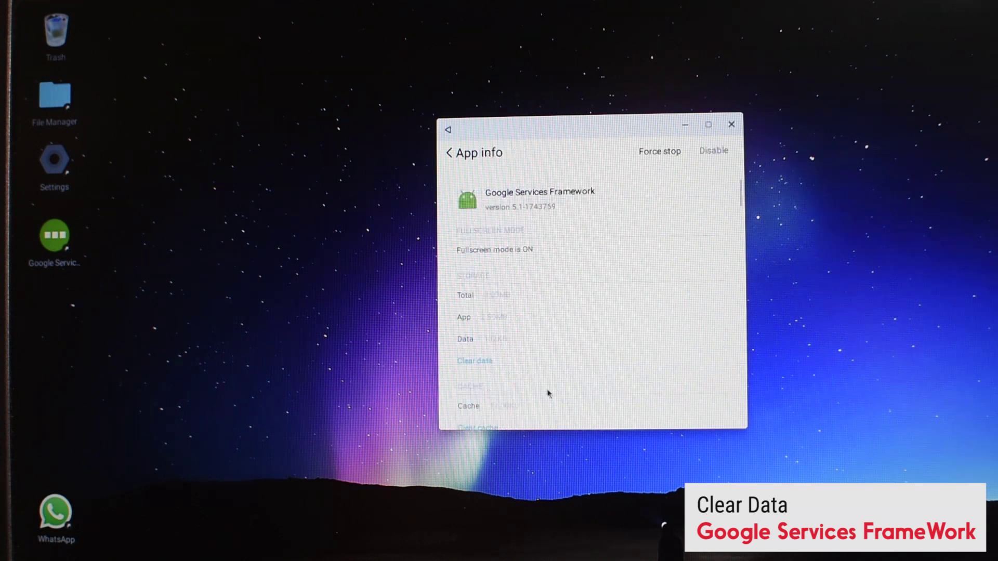
pyautogui.click(475, 361)
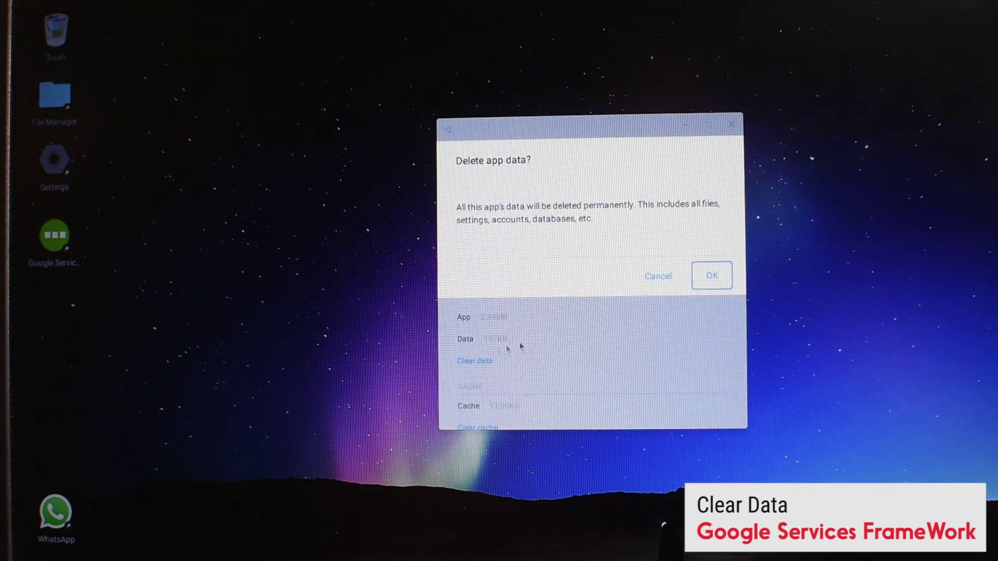
pyautogui.click(711, 276)
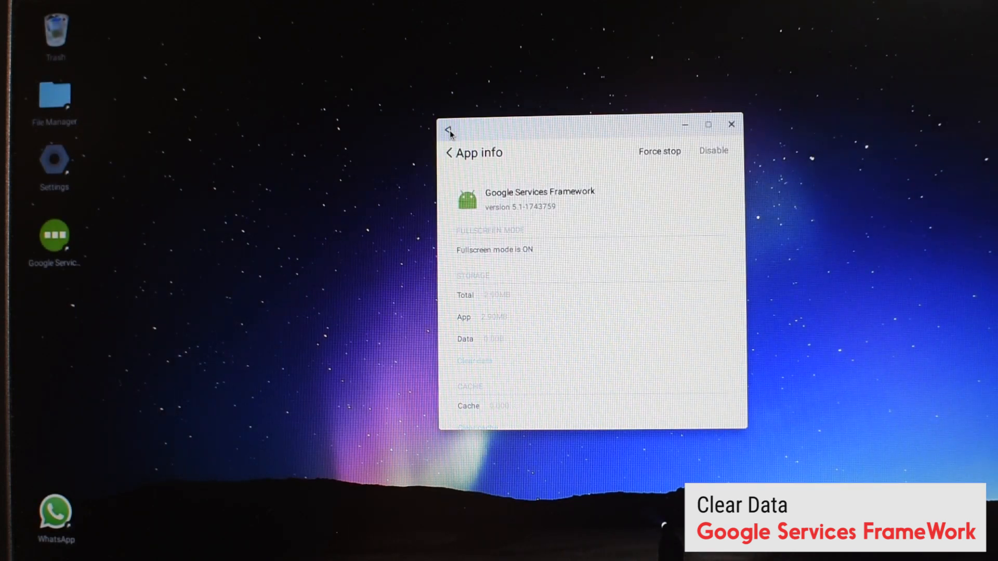
pyautogui.scroll(-5, 585, 312)
pyautogui.scroll(-3, 586, 313)
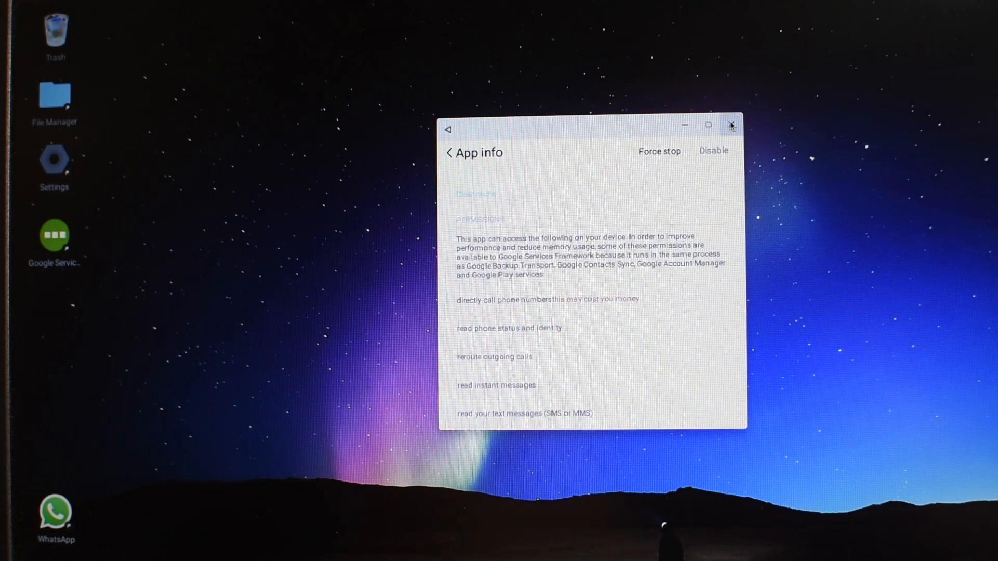
pyautogui.click(732, 125)
# Restart Remix OS from the Power menu and boot into Resident mode, which keeps data and apps.
pyautogui.press('super')
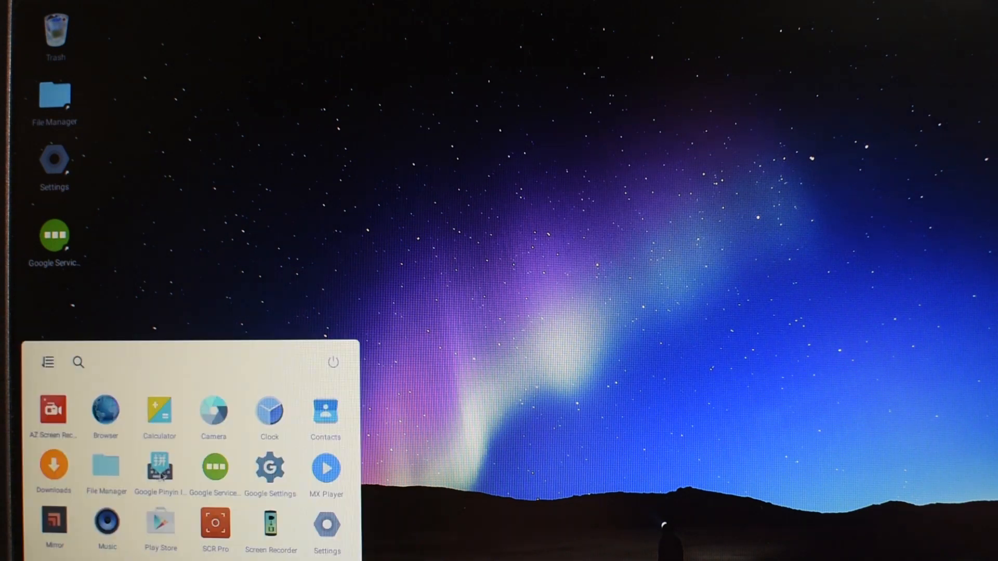
pyautogui.click(332, 360)
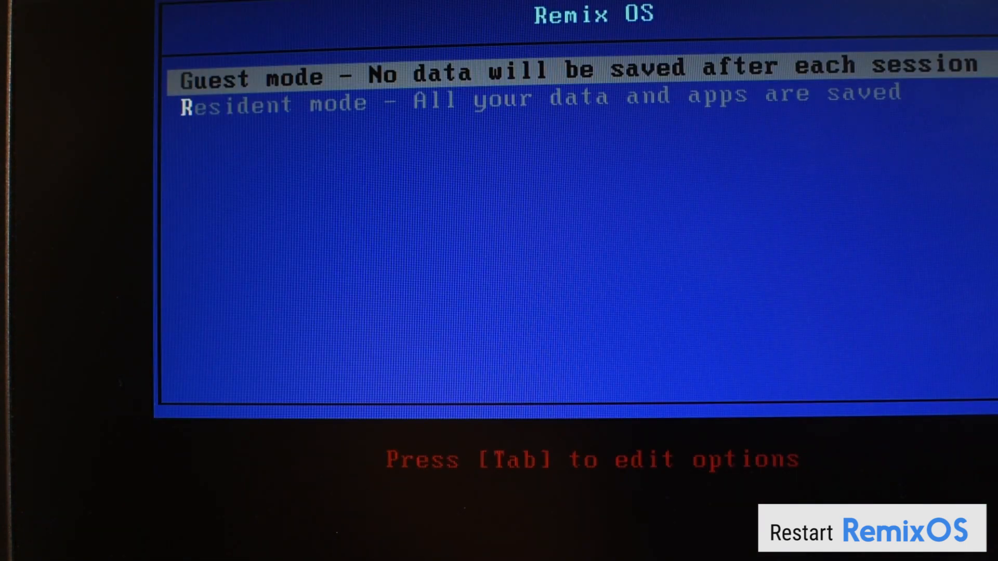
pyautogui.press('Down')
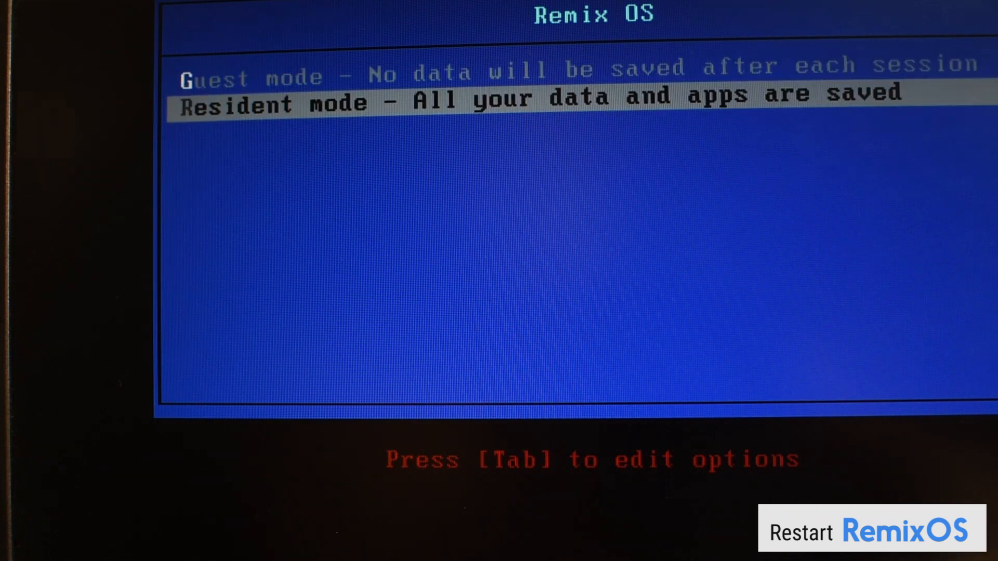
pyautogui.press('Return')
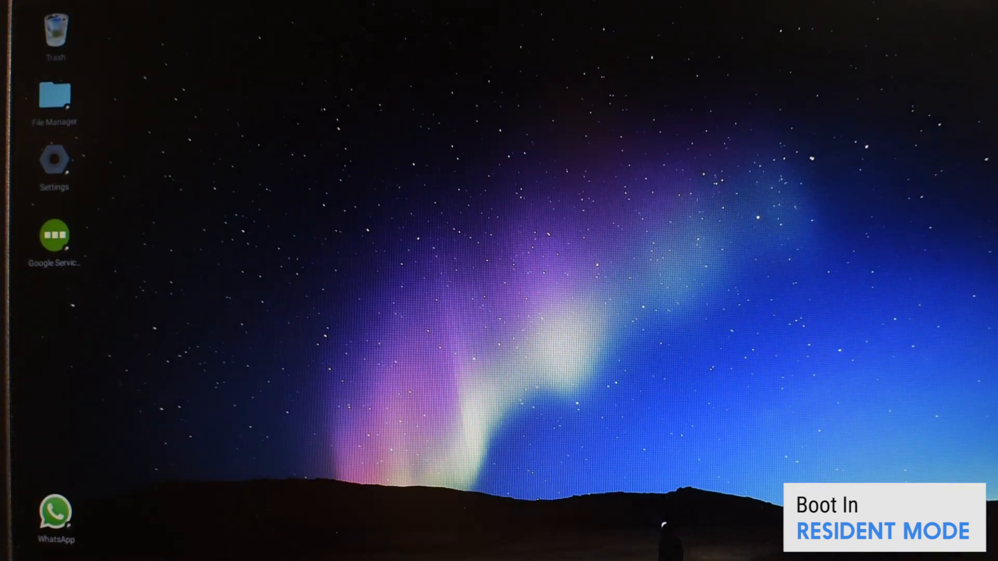
pyautogui.press('super')
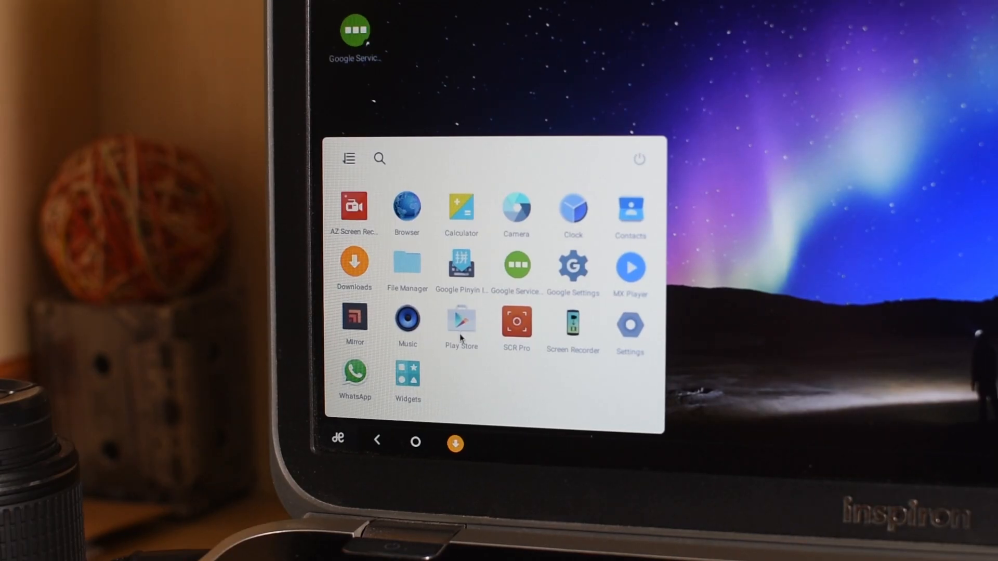
# Launch Play Store and continue past the Google services backup step to finish account setup.
pyautogui.click(462, 329)
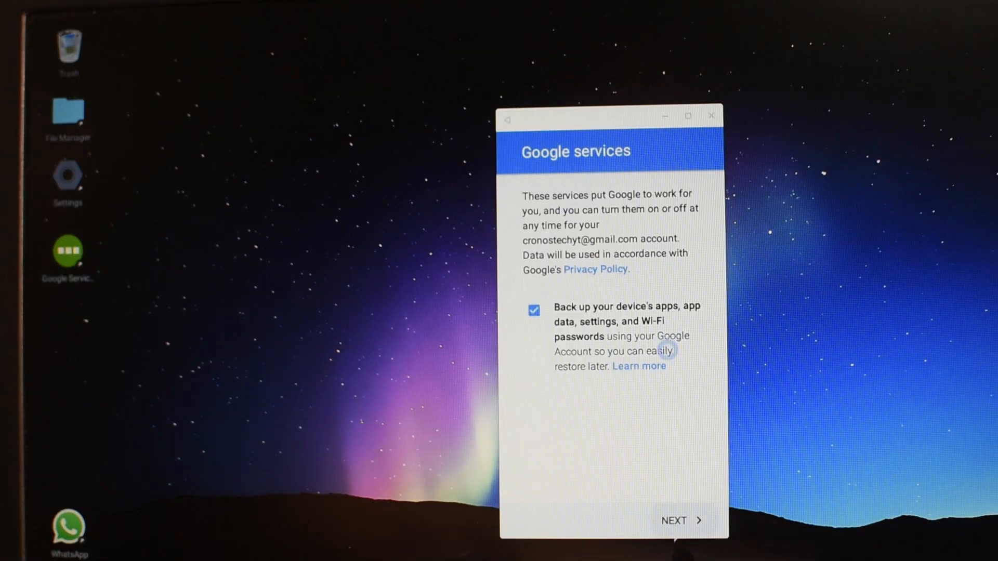
pyautogui.click(699, 521)
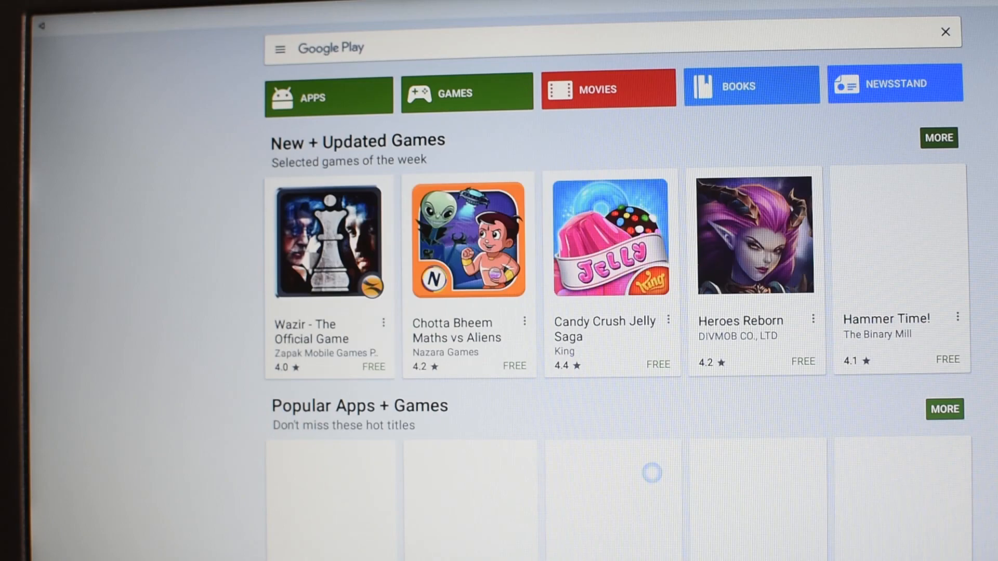
pyautogui.scroll(-8, 651, 472)
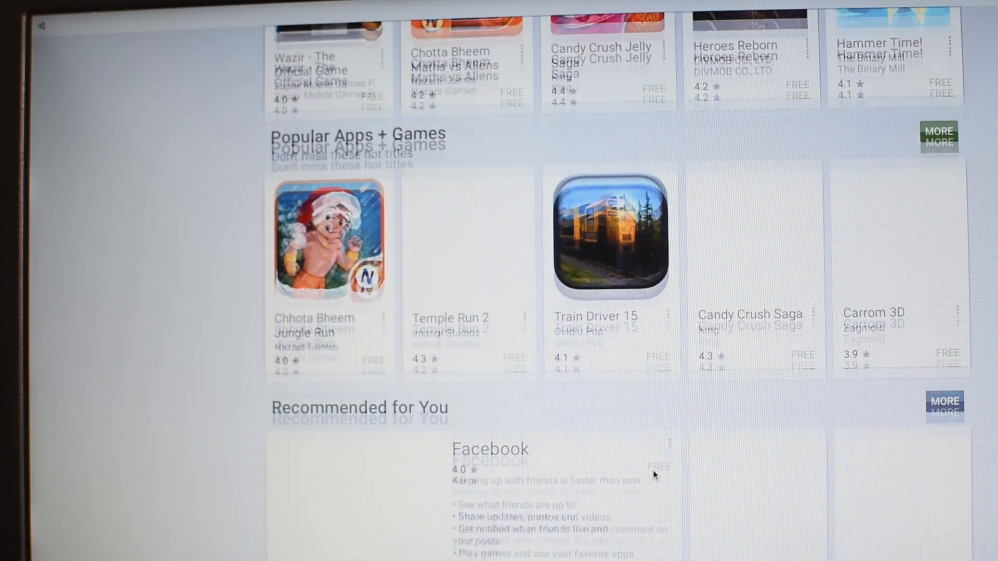
pyautogui.scroll(10, 653, 474)
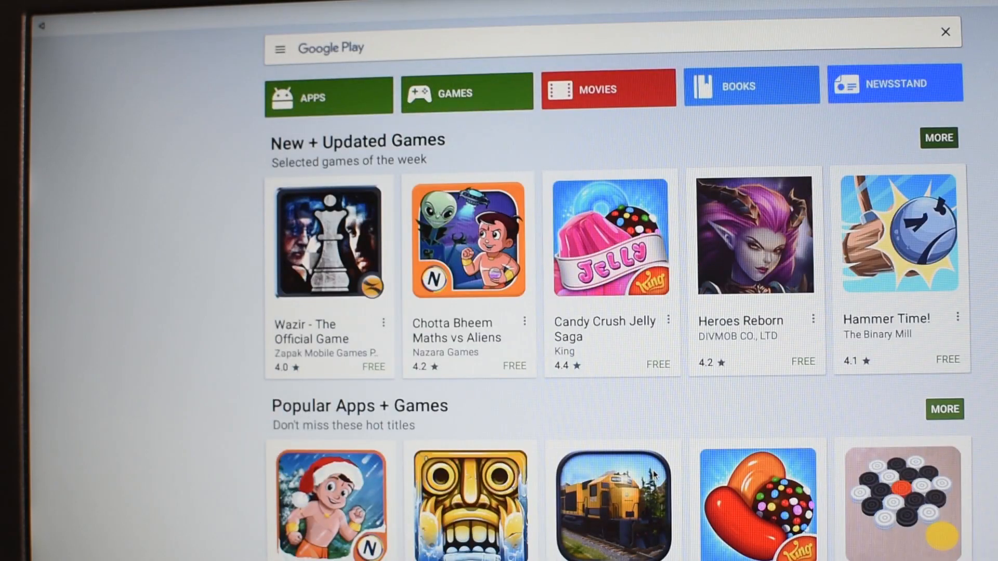
pyautogui.scroll(-3, 654, 474)
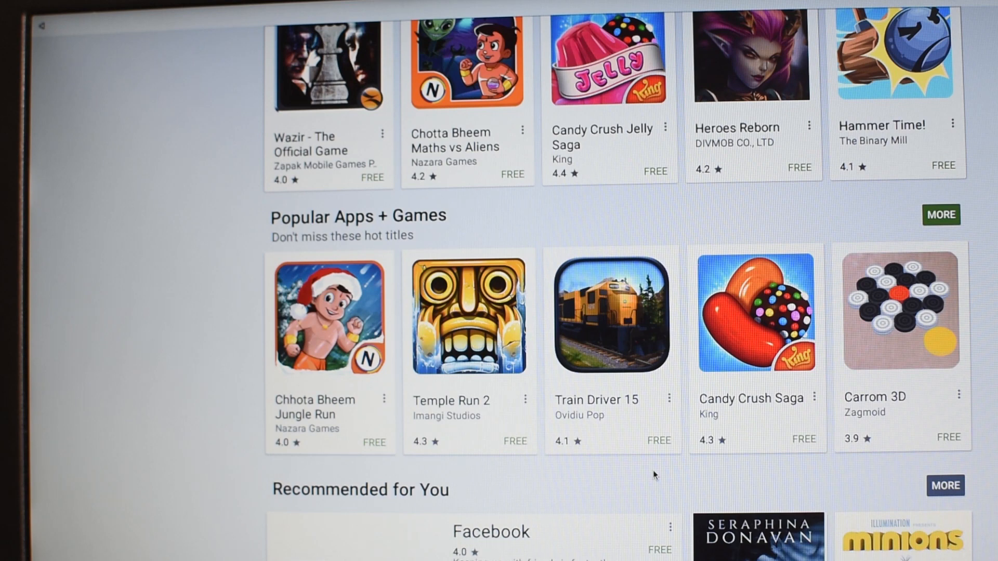
pyautogui.scroll(-5, 653, 474)
pyautogui.scroll(4, 654, 474)
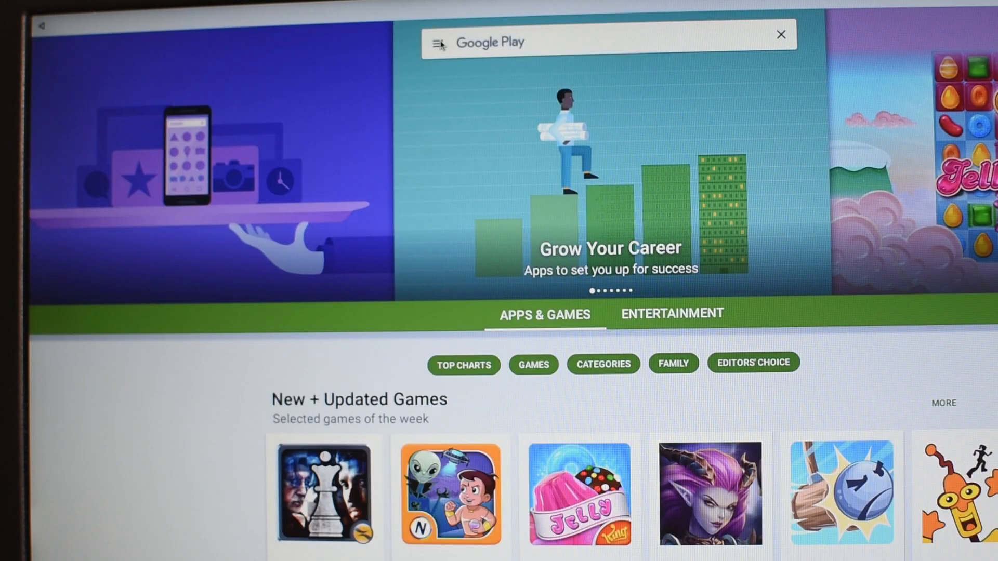
pyautogui.click(439, 43)
# Go to My apps & games and review the All and Installed app lists.
pyautogui.click(112, 186)
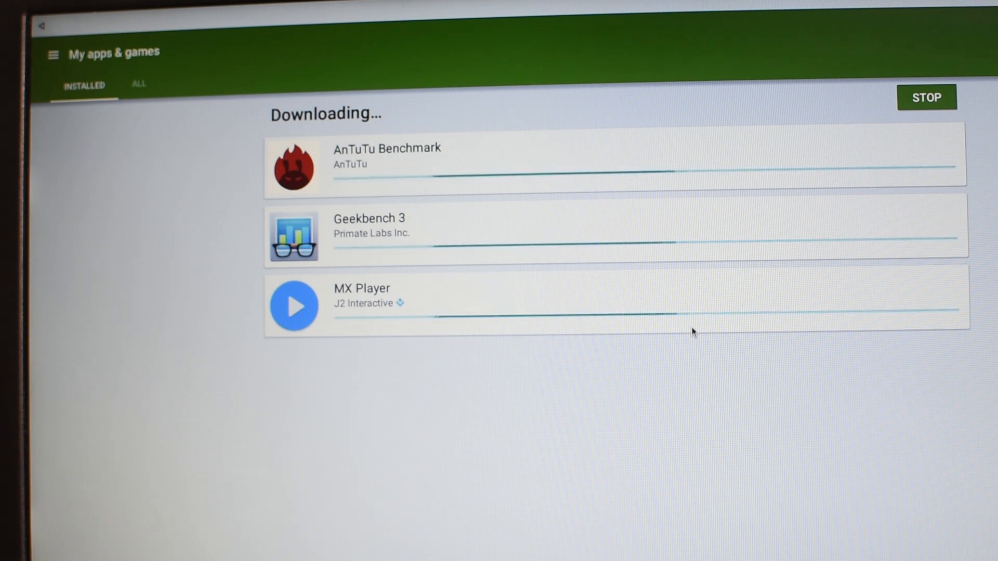
pyautogui.click(134, 84)
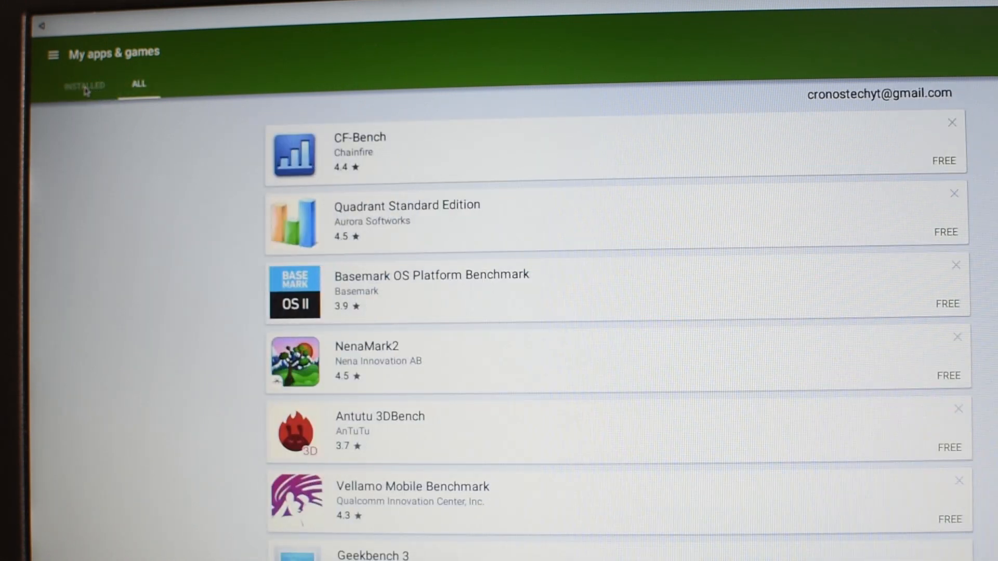
pyautogui.click(86, 87)
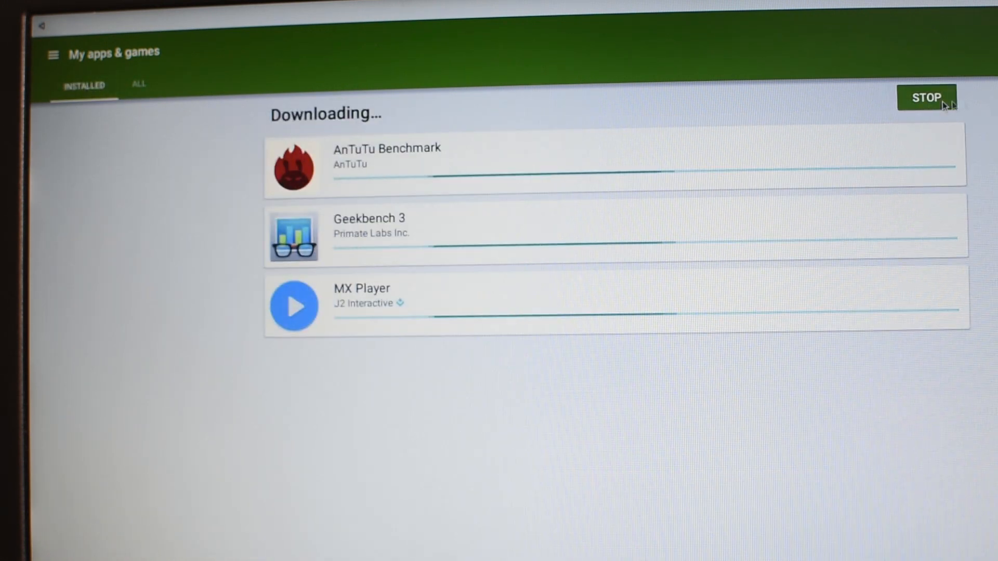
# Stop all ongoing downloads and view the MX Player details page.
pyautogui.click(945, 123)
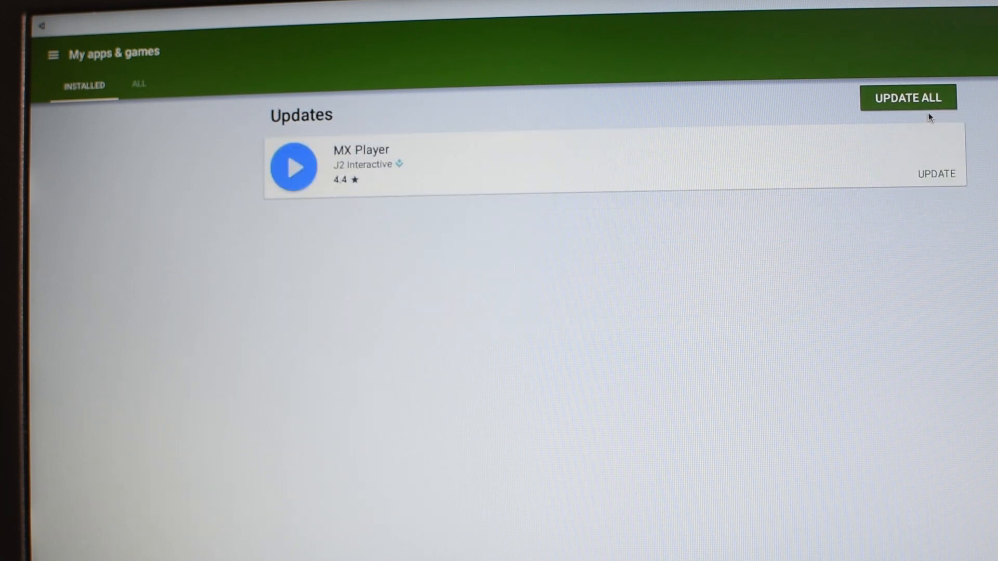
pyautogui.click(917, 163)
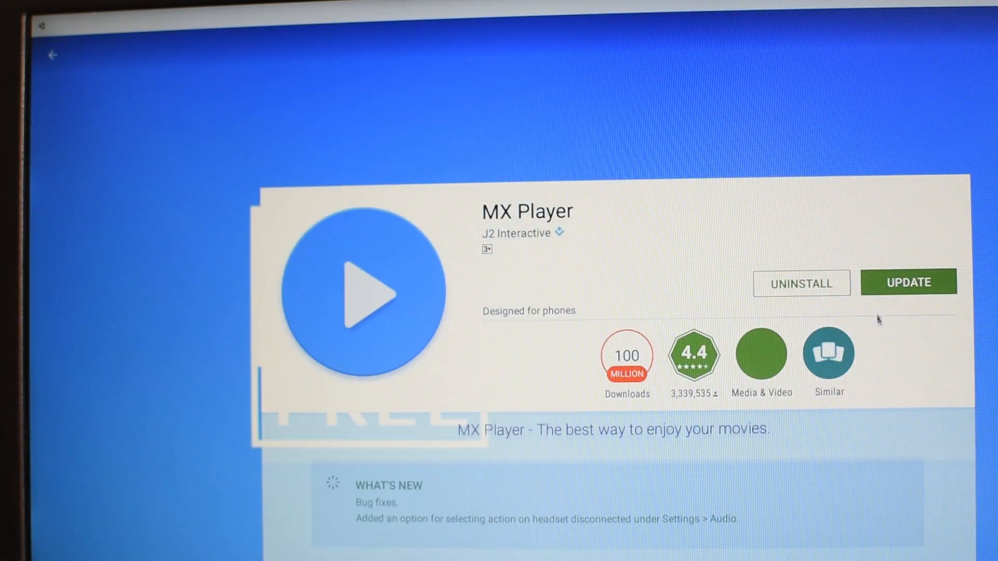
# Update MX Player, accepting its permissions so the download starts.
pyautogui.click(908, 283)
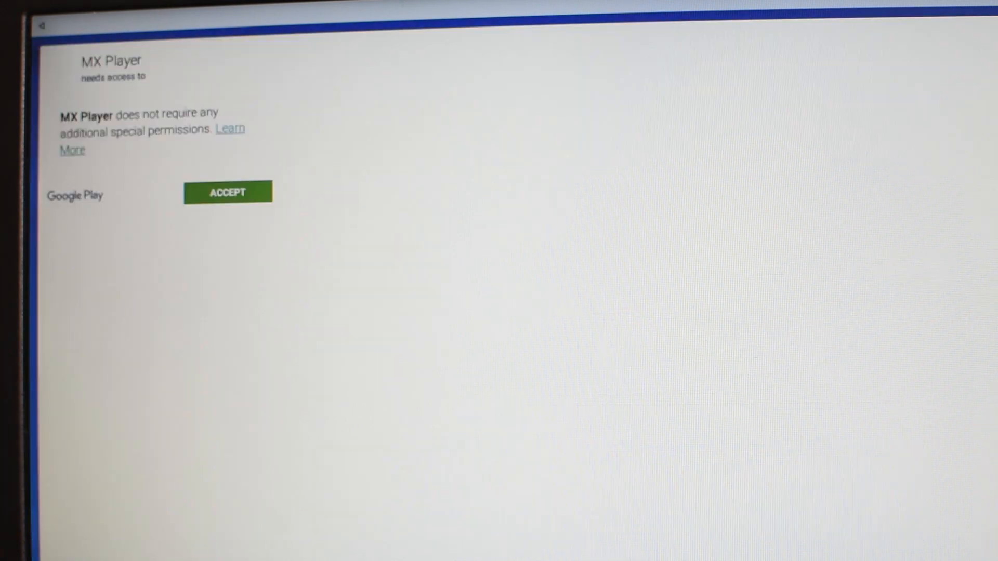
pyautogui.click(228, 193)
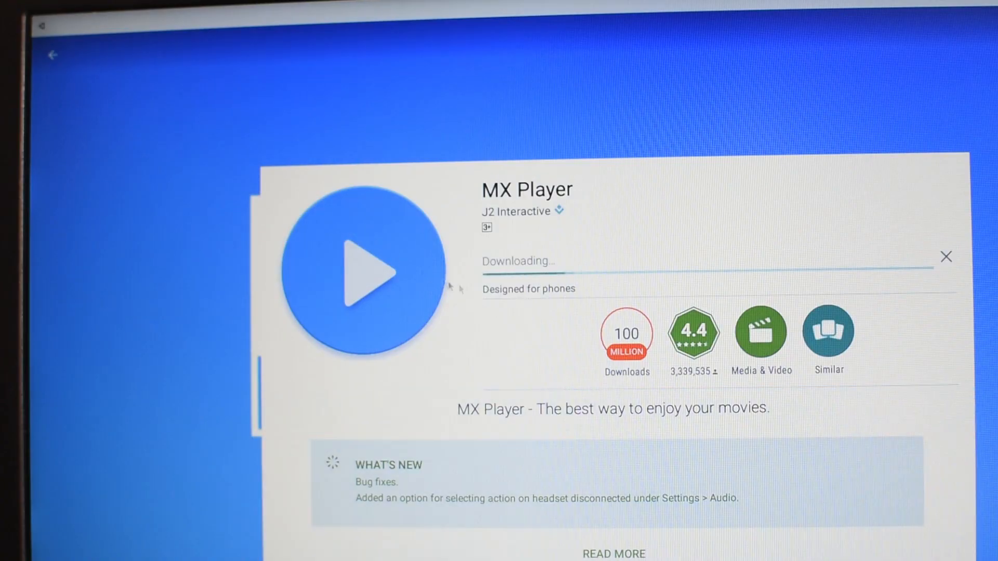